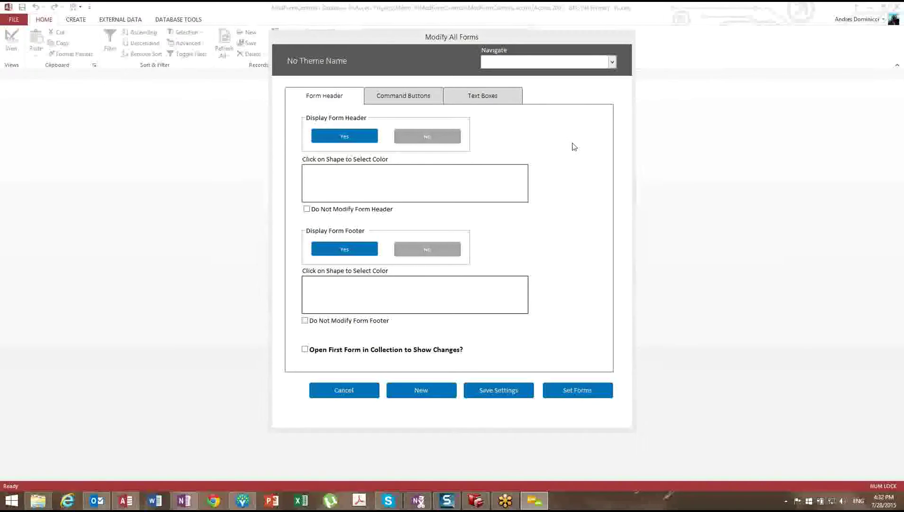
Open the Contacts form with the Navigation Pane collapsed to inspect its cyan header beside the dialog
click(463, 39)
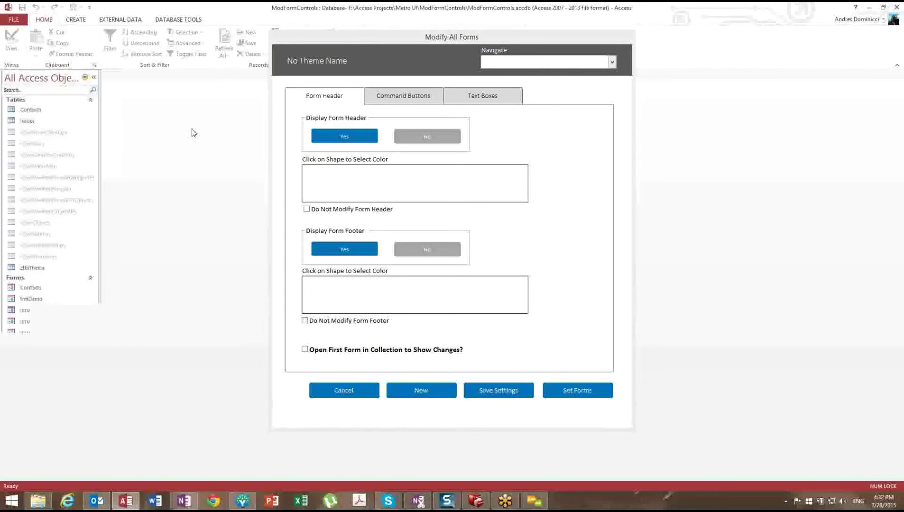
click(45, 289)
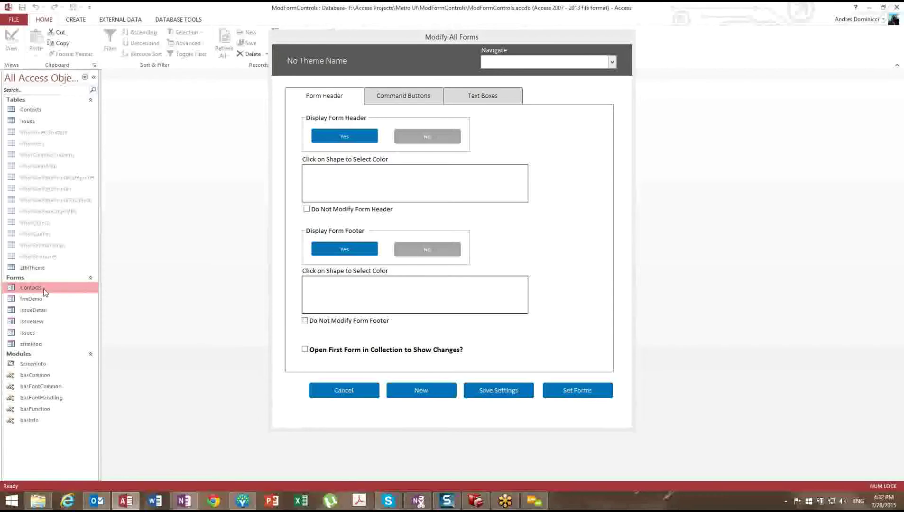
double_click(45, 290)
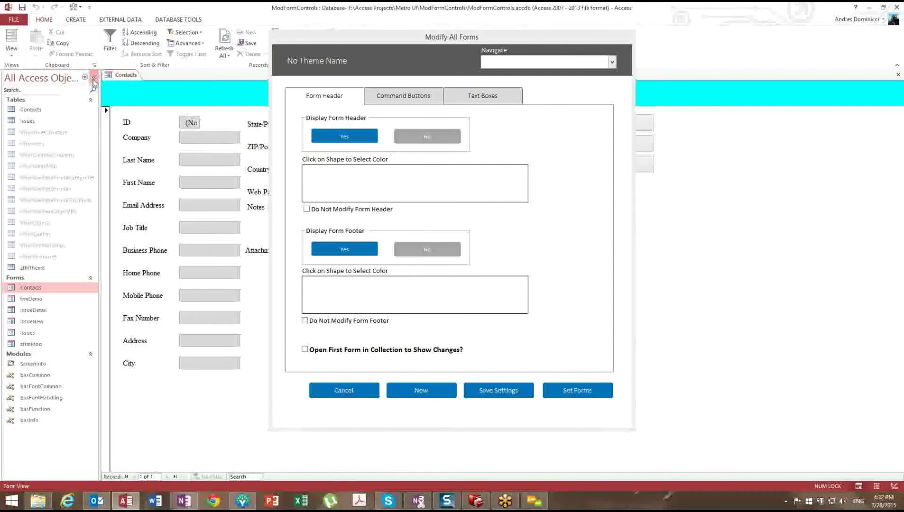
click(93, 78)
drag(381, 41, 711, 52)
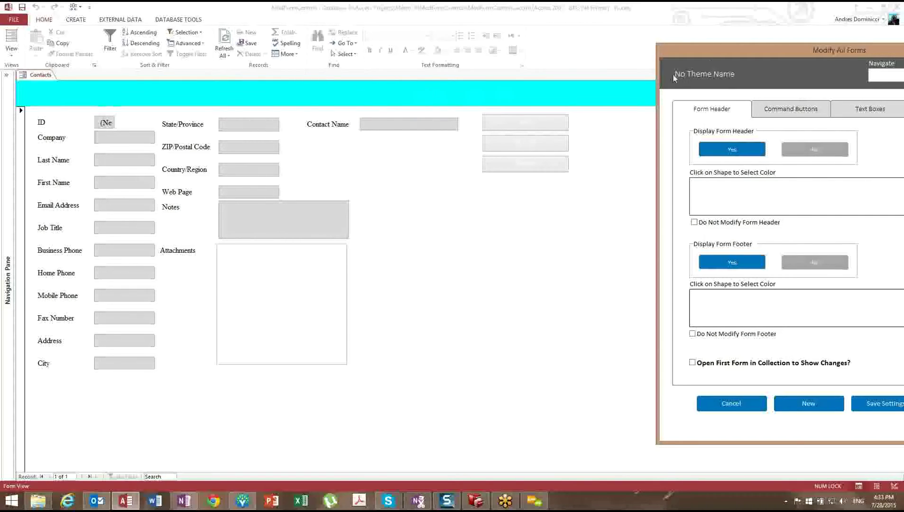
drag(758, 53, 401, 24)
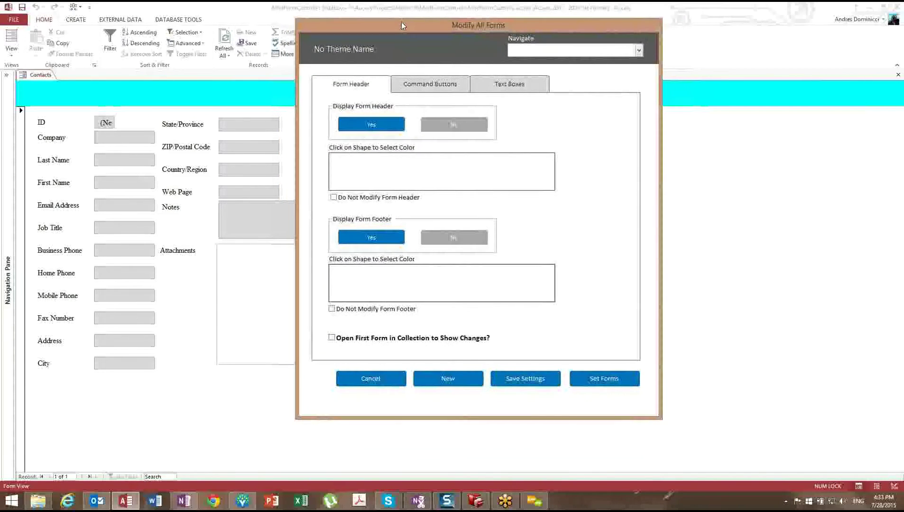
click(37, 77)
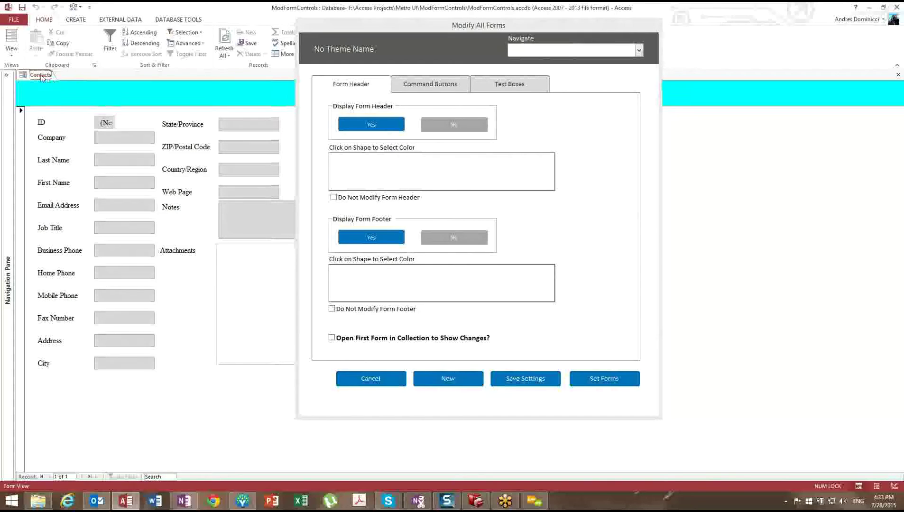
right_click(40, 78)
Close the Contacts form and set the form header colour to dark grey RGB 89, 89, 89
click(58, 91)
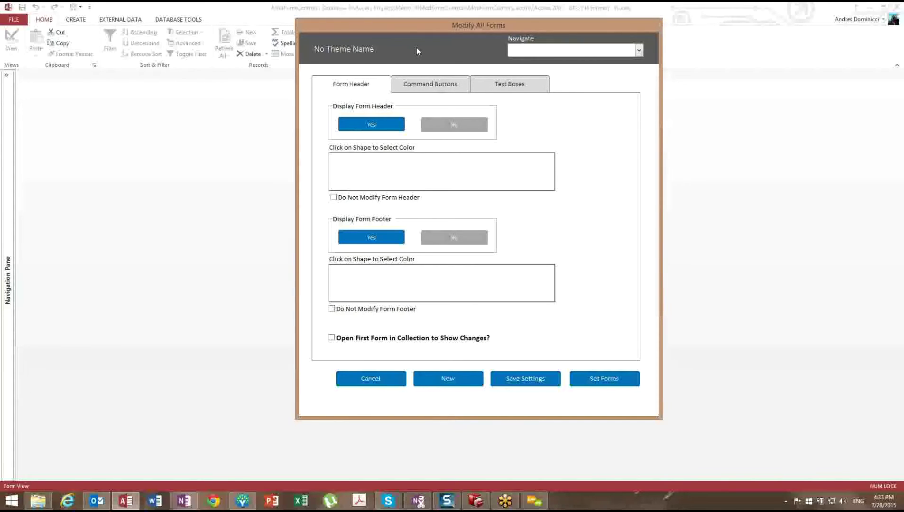
click(449, 178)
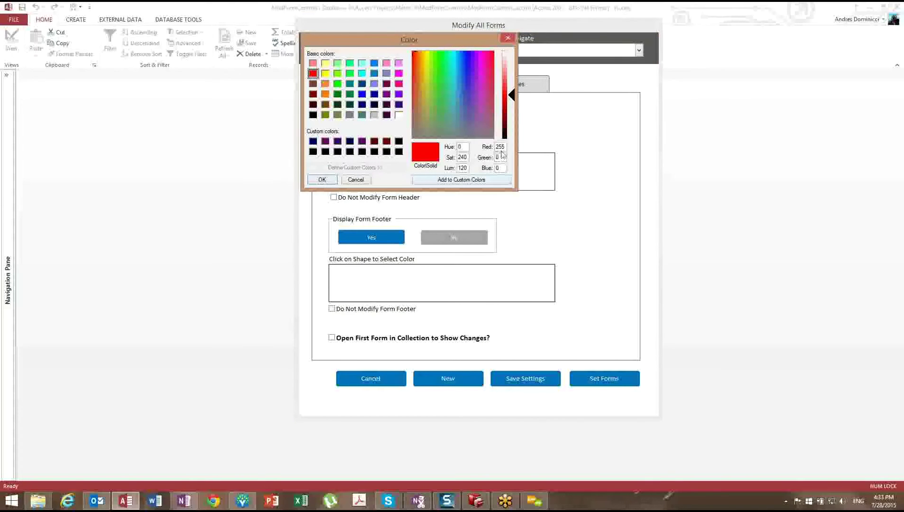
double_click(501, 147)
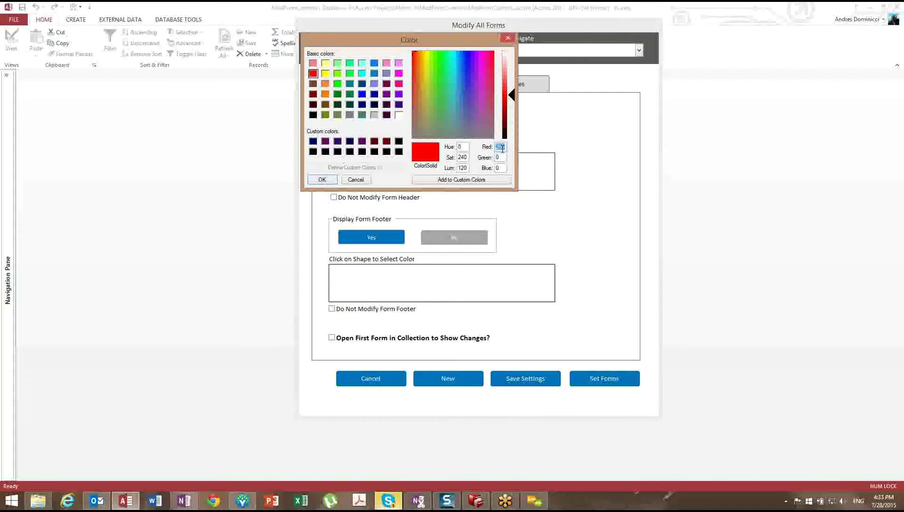
text(89)
key(Tab)
text(255)
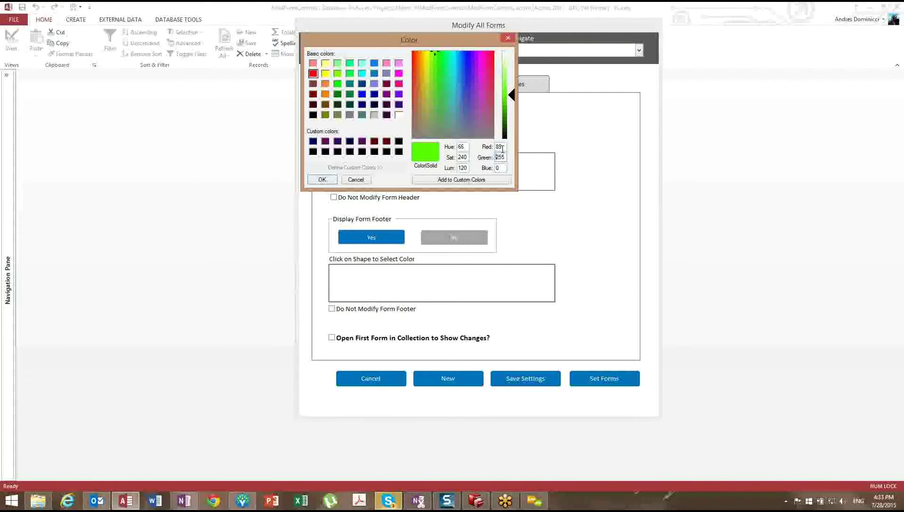
key(BackSpace)
key(BackSpace)
key(BackSpace)
text(89)
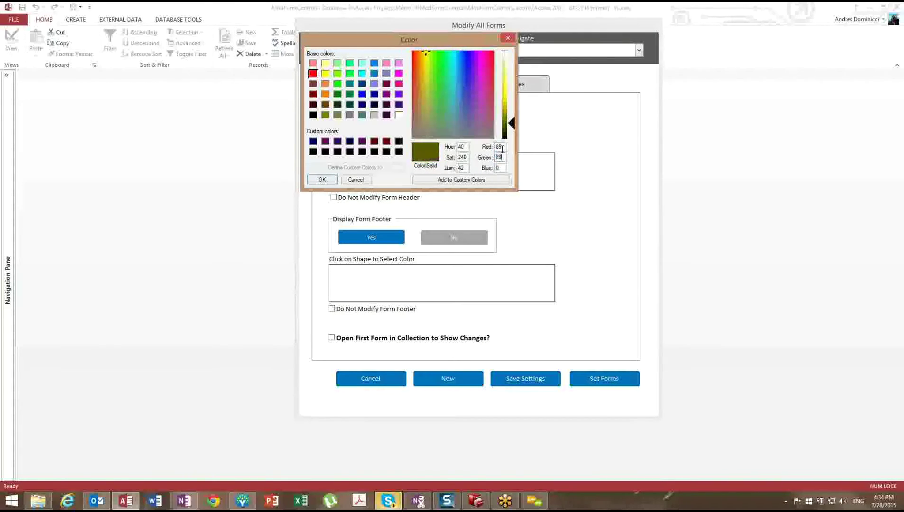
key(Tab)
text(89)
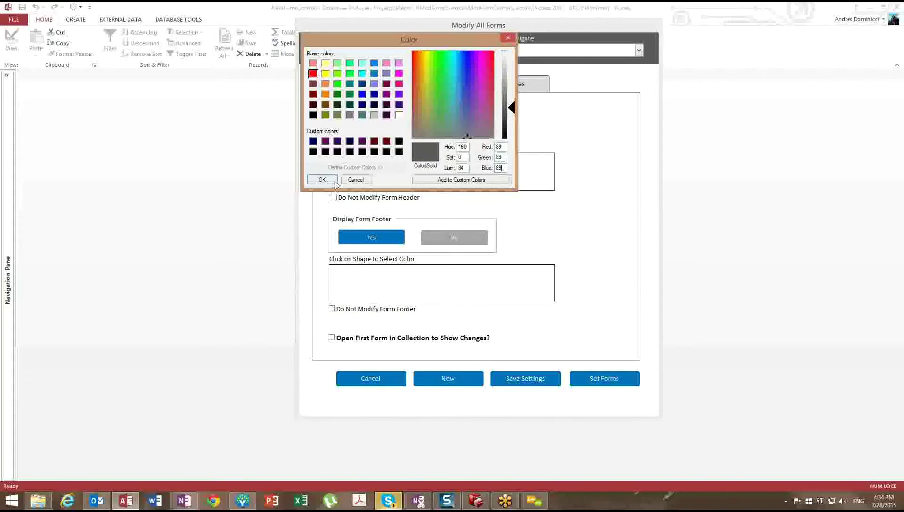
click(322, 180)
Set the form footer colour to RGB 89, 89, 89 and tick Open First Form in Collection to Show Changes
click(500, 166)
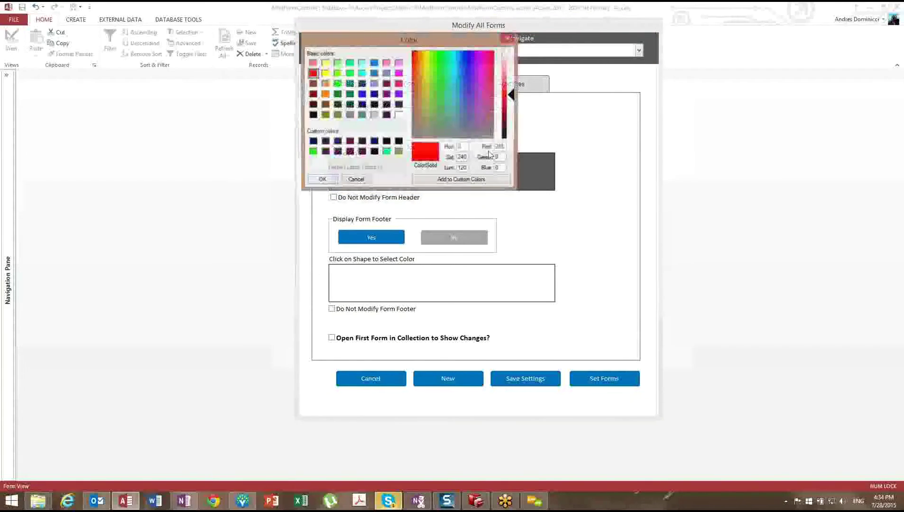
double_click(501, 147)
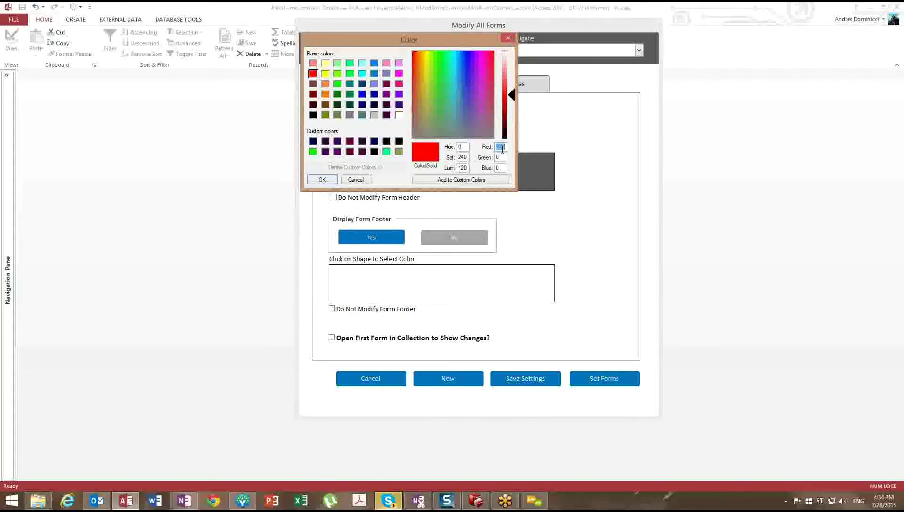
text(89)
double_click(500, 158)
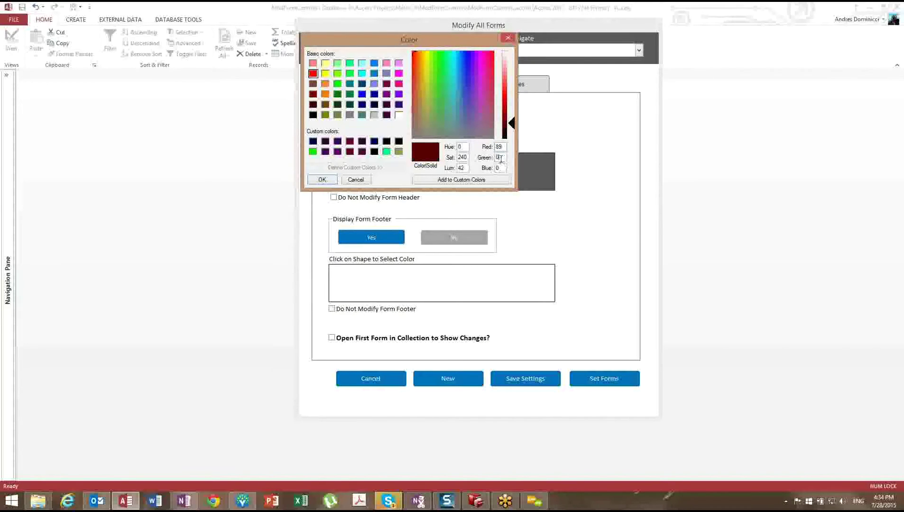
text(89)
double_click(499, 168)
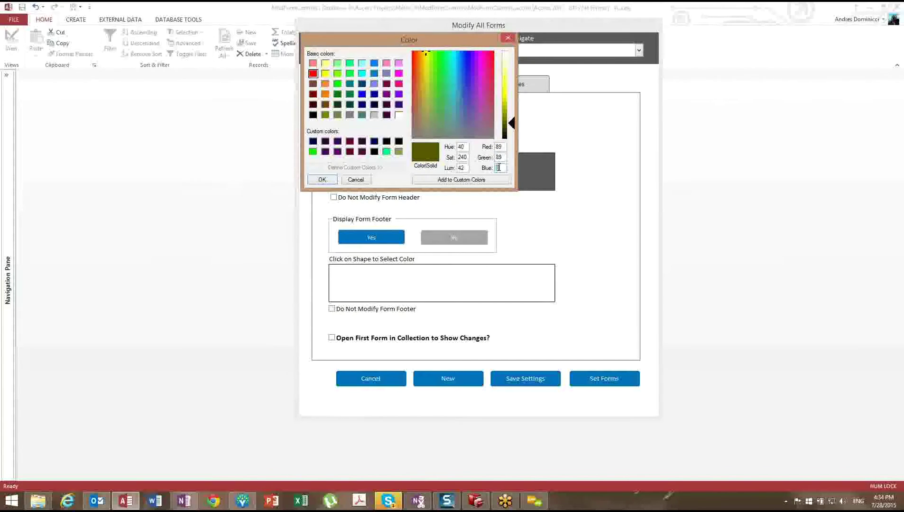
text(89)
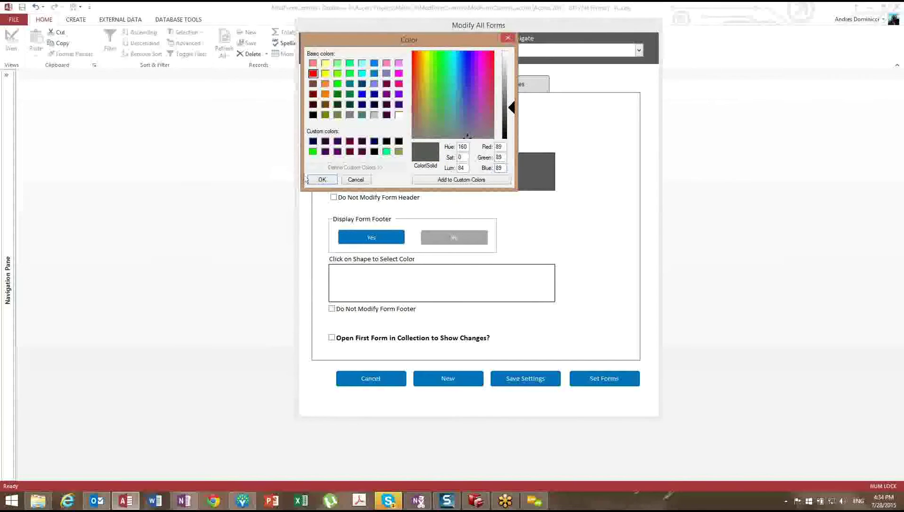
click(322, 179)
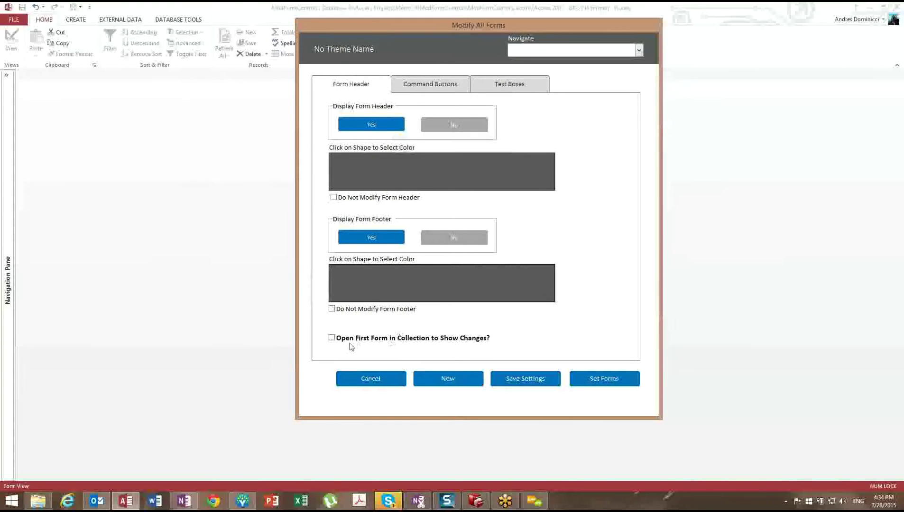
click(331, 338)
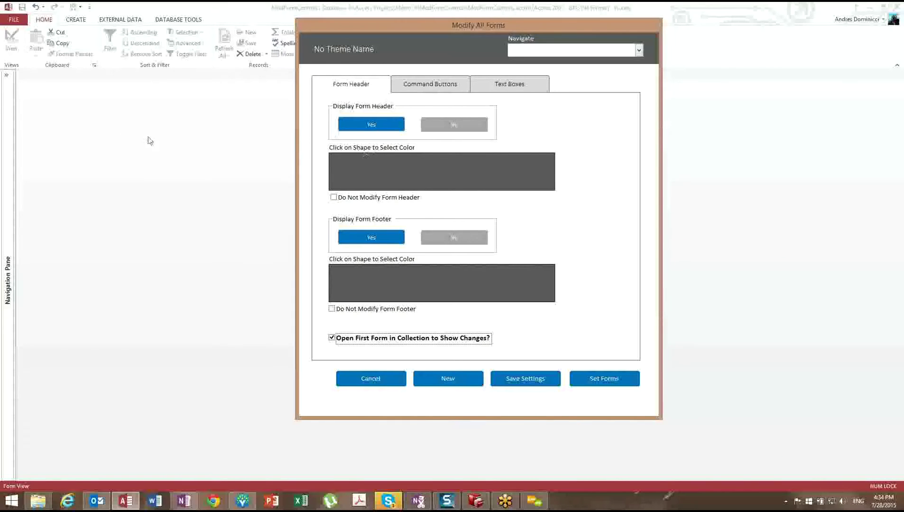
Give the command buttons a blue back colour of RGB 0, 114, 188
click(412, 87)
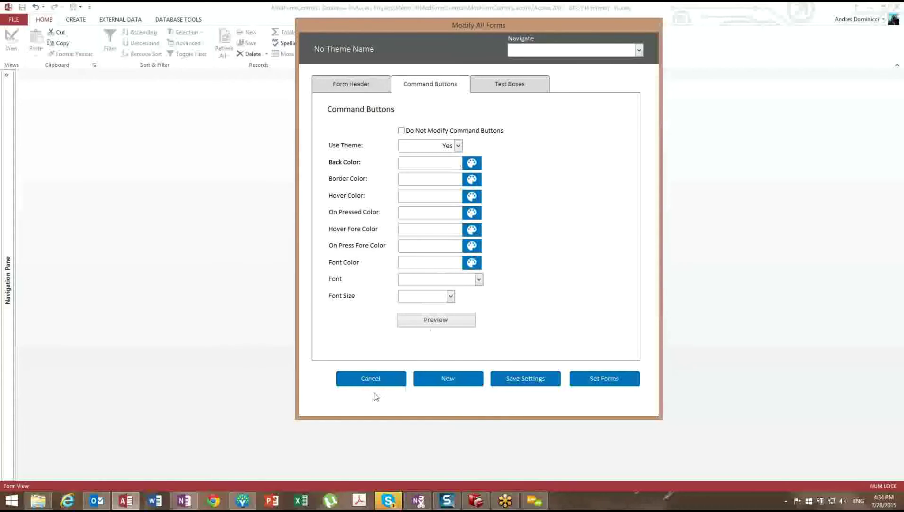
click(472, 163)
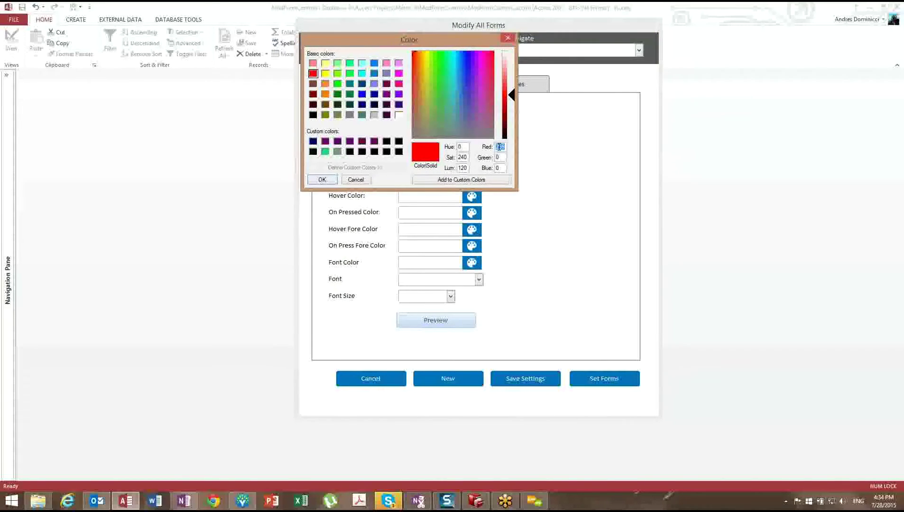
text(0)
key(Tab)
text(114)
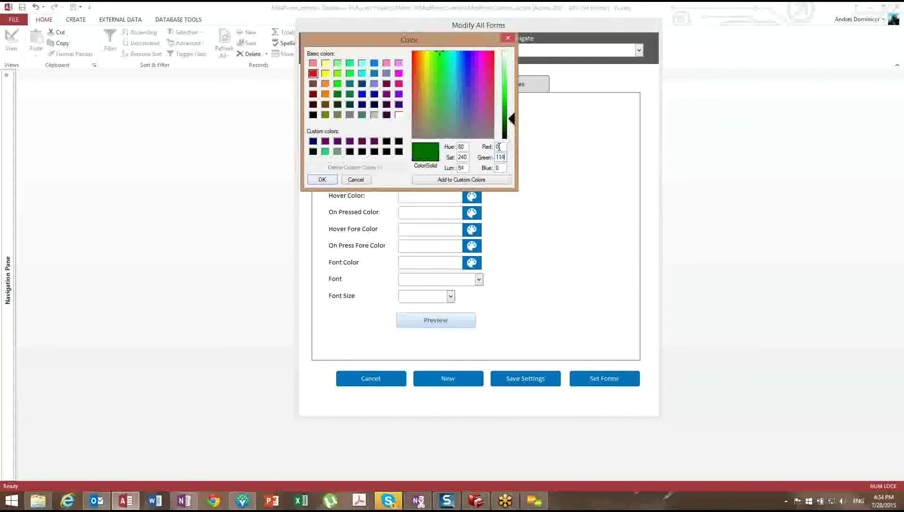
key(Tab)
text(188)
key(Return)
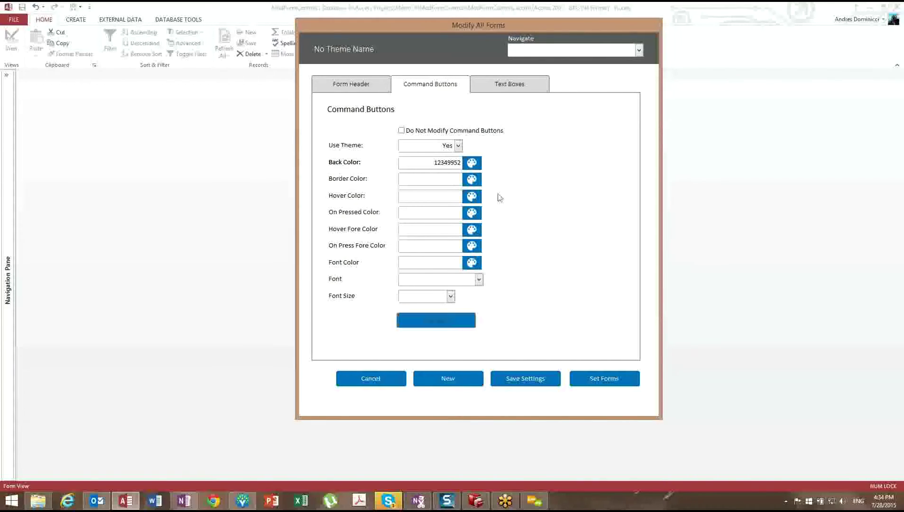
Set the command button border colour to blue RGB 0, 114, 188
click(472, 180)
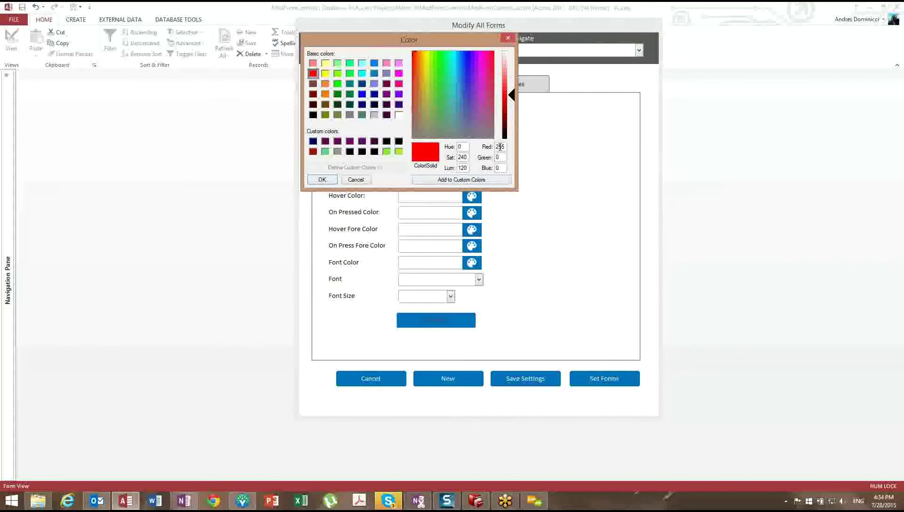
double_click(500, 147)
text(0)
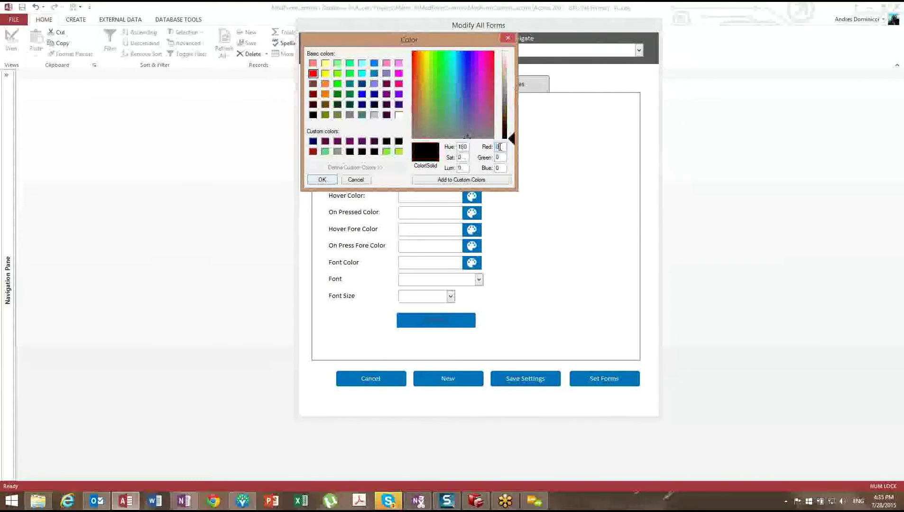
key(Tab)
text(114188)
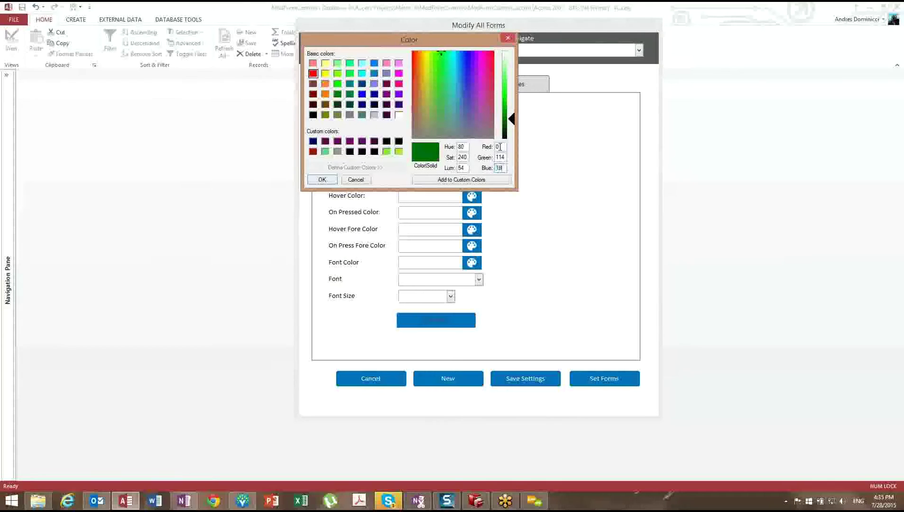
click(344, 180)
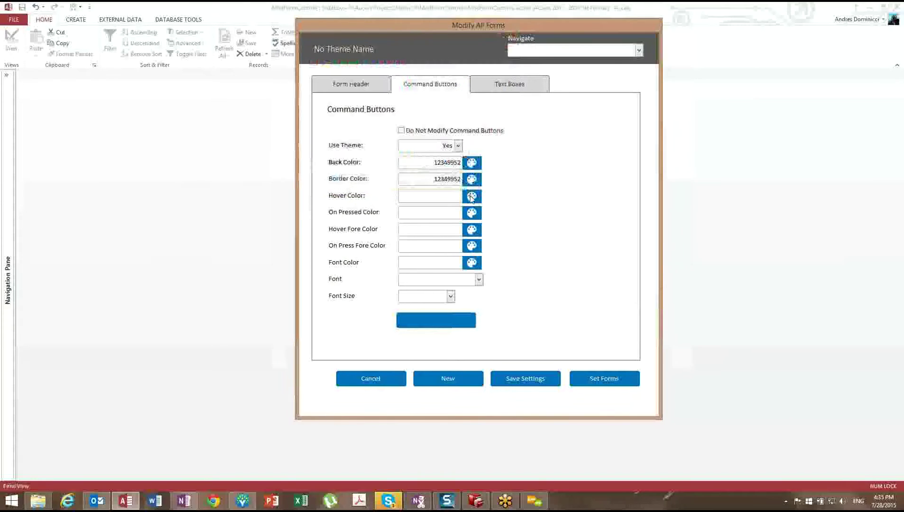
Set the command button hover colour to blue RGB 0, 114, 188
click(472, 196)
double_click(500, 147)
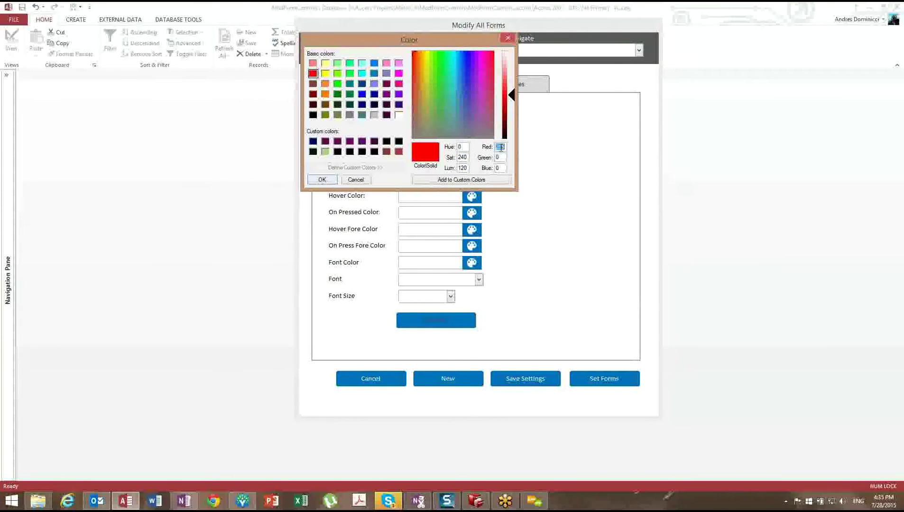
text(0)
key(Tab)
text(114)
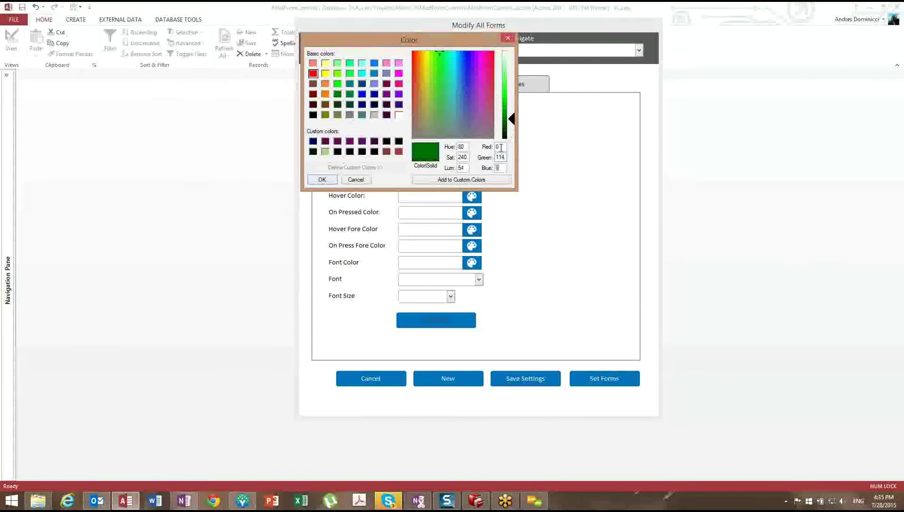
key(Tab)
text(188)
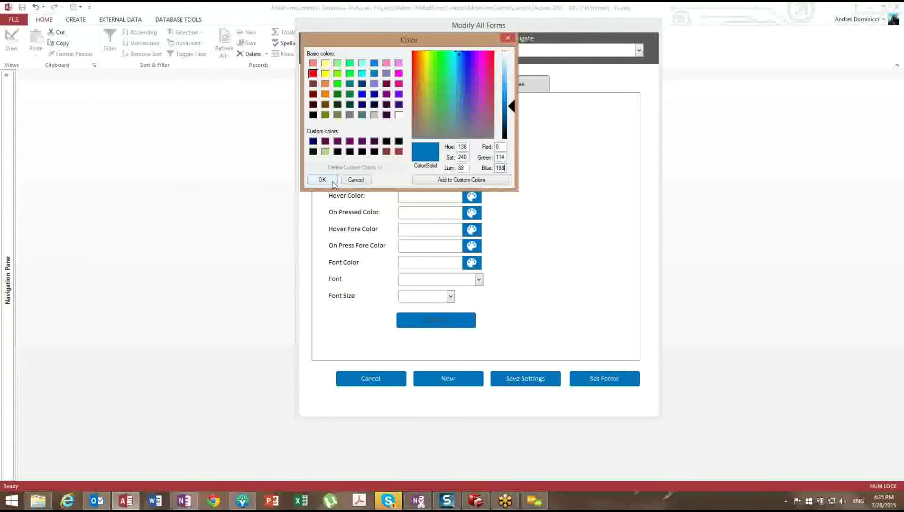
click(332, 181)
Set the command button pressed colour to blue RGB 0, 114, 188
click(472, 213)
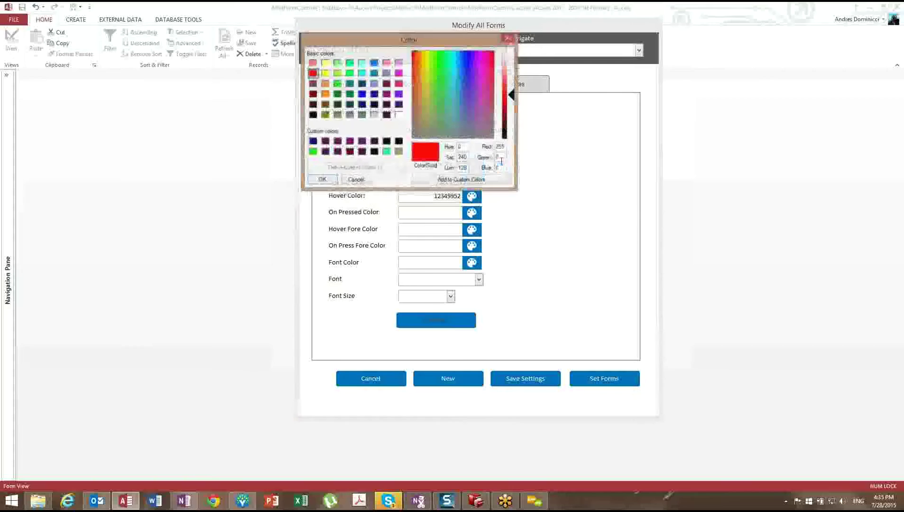
double_click(501, 147)
text(0)
key(Tab)
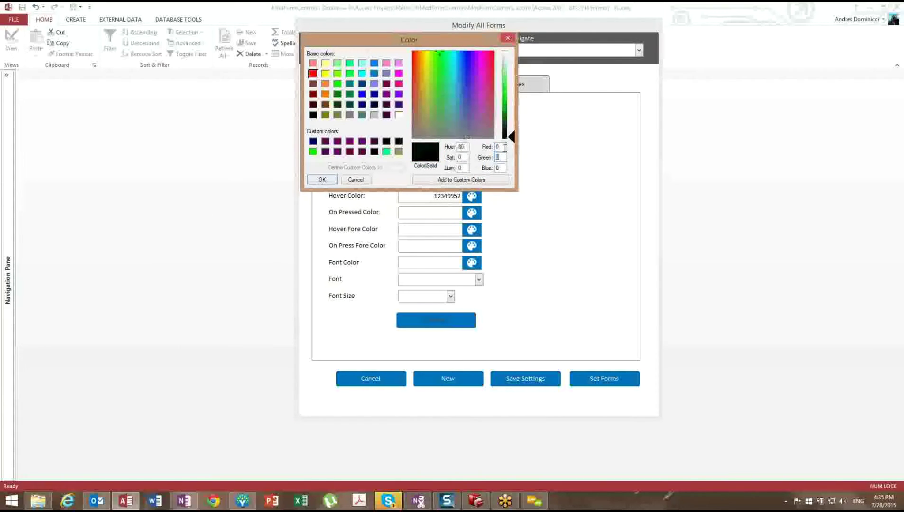
text(114)
key(Tab)
text(188)
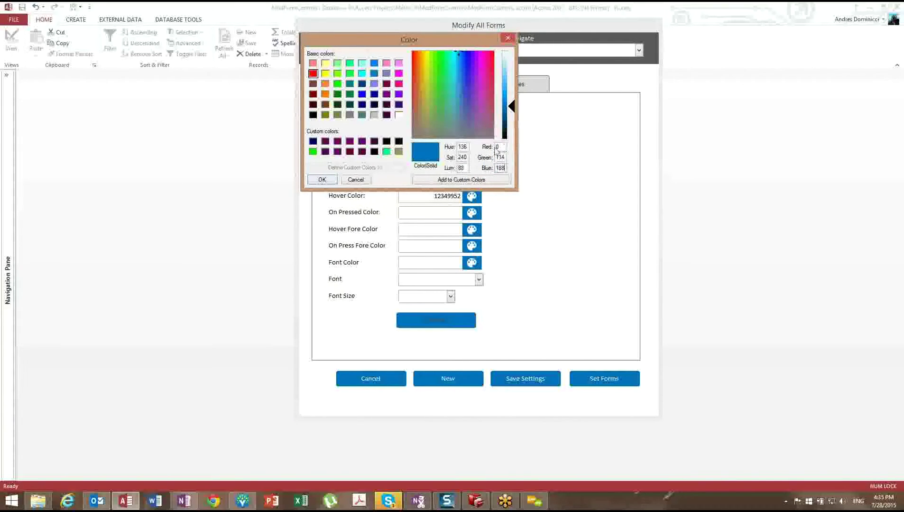
click(326, 181)
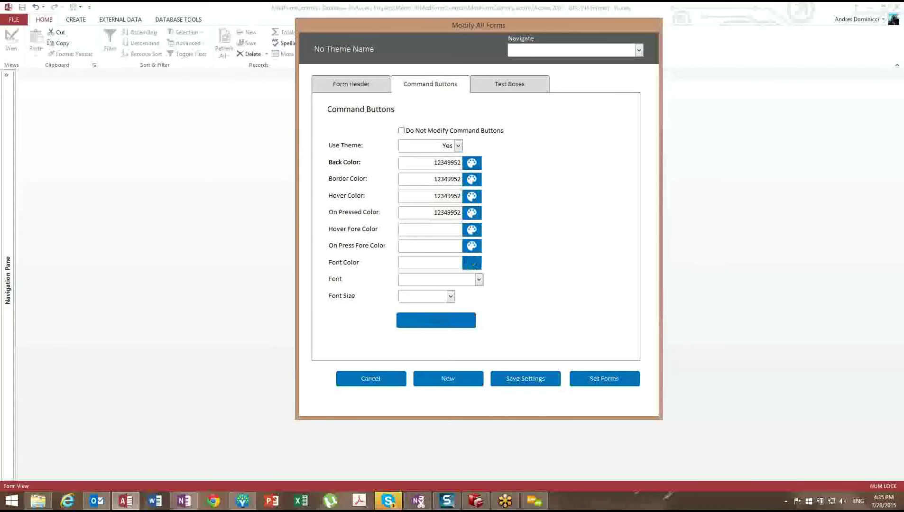
Make the button hover text, pressed text and font colours white
click(476, 232)
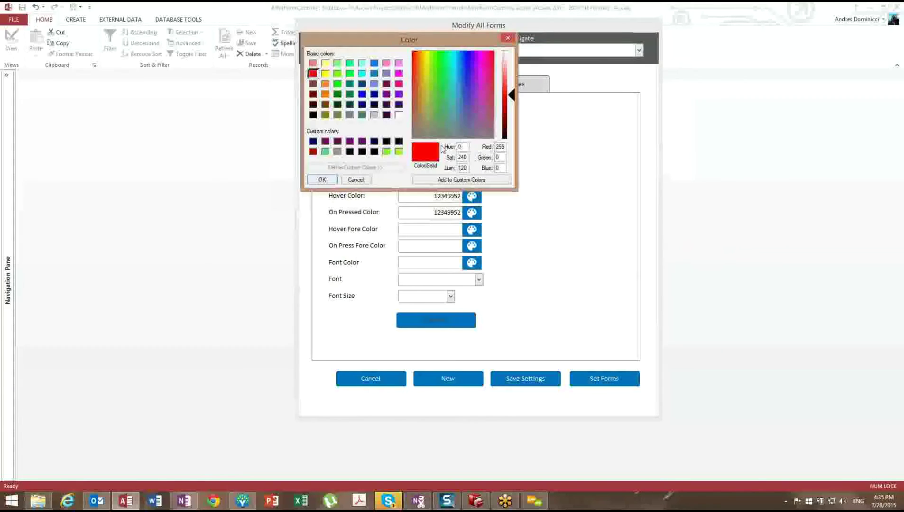
click(399, 114)
click(335, 179)
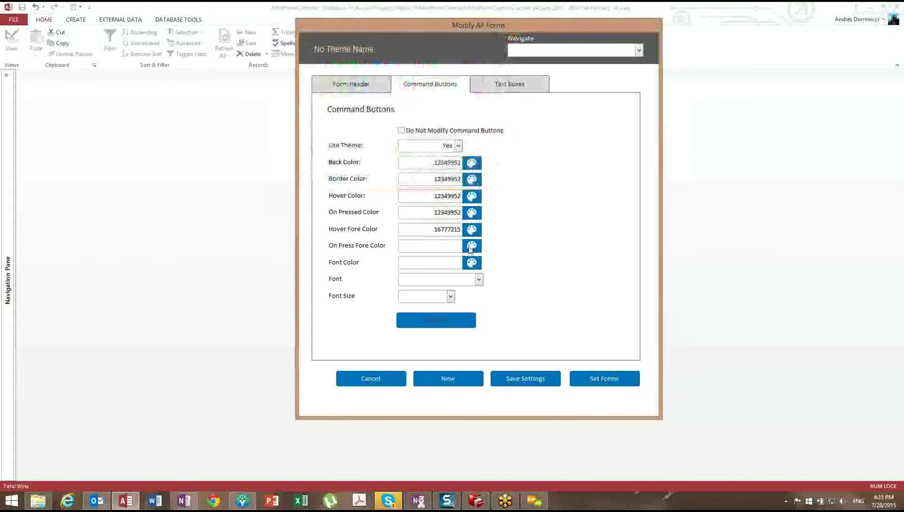
click(472, 246)
click(399, 116)
click(334, 179)
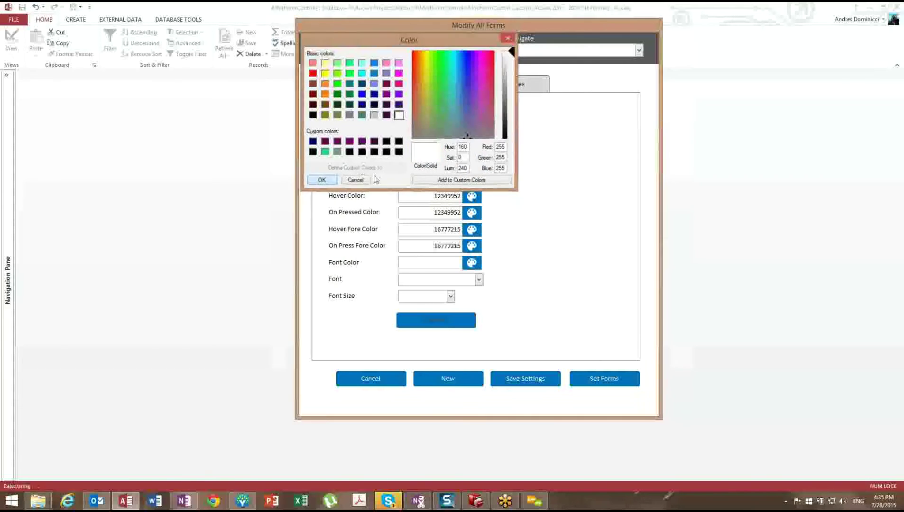
click(472, 263)
click(398, 119)
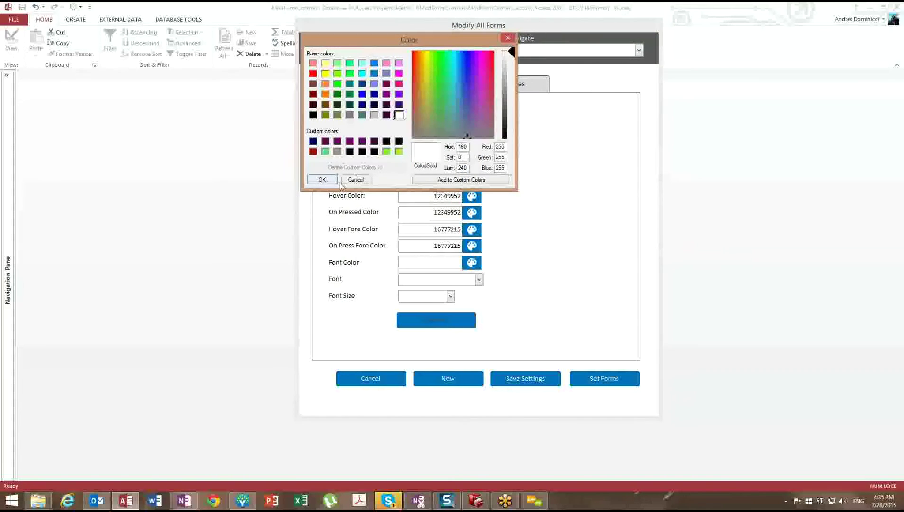
click(335, 179)
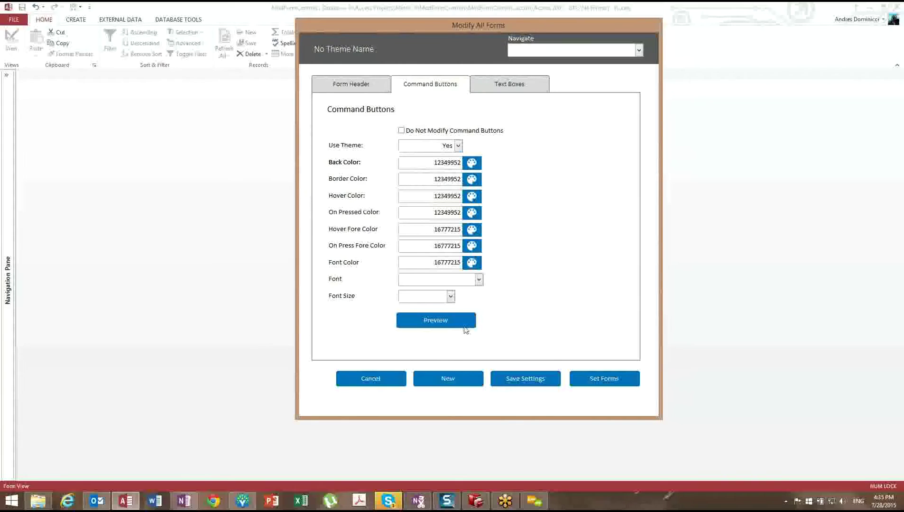
Set the command button font to Calibri and bring up the Text Boxes settings
click(475, 280)
text(calibri)
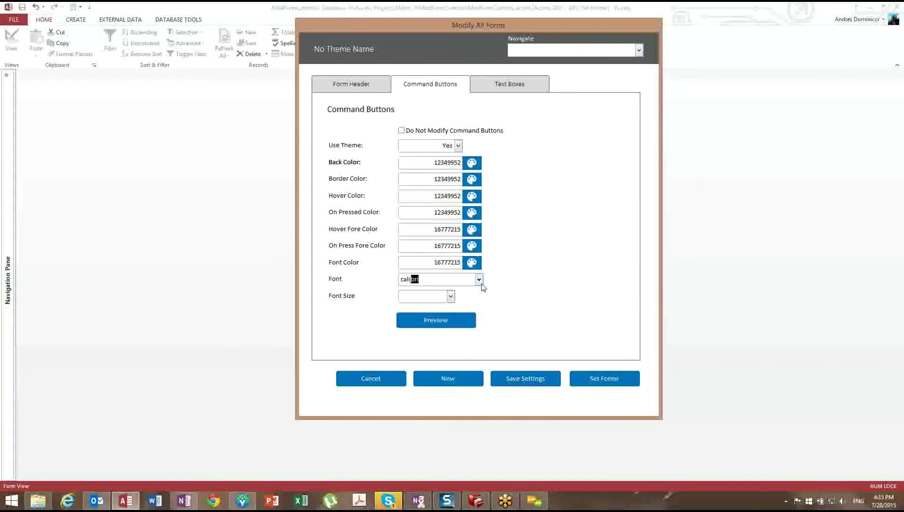
click(479, 280)
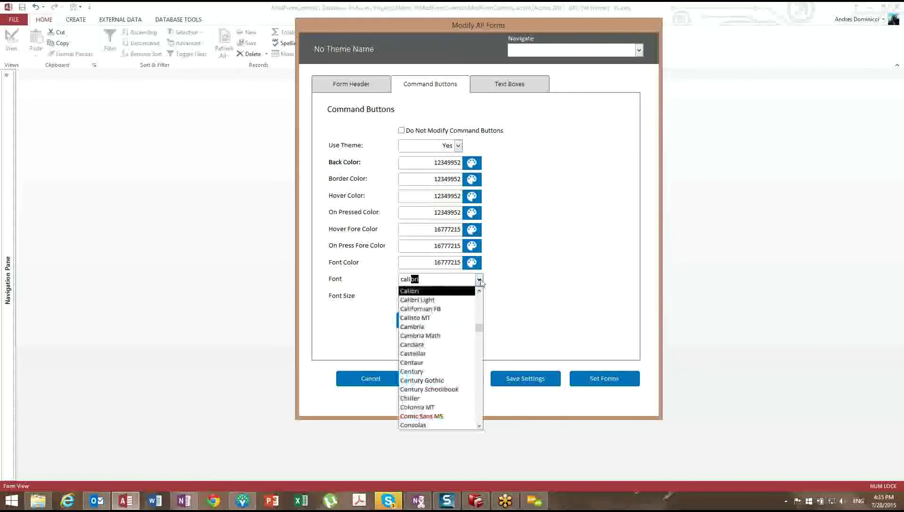
click(479, 280)
click(441, 297)
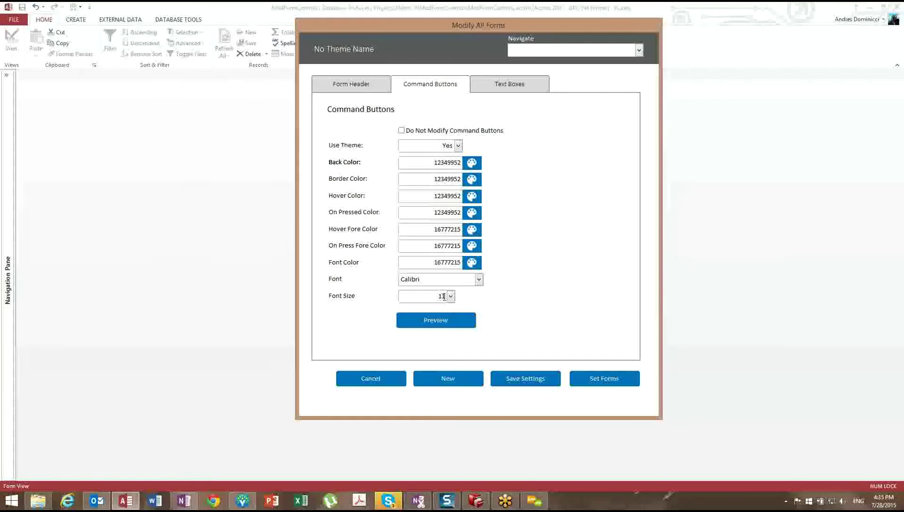
click(511, 84)
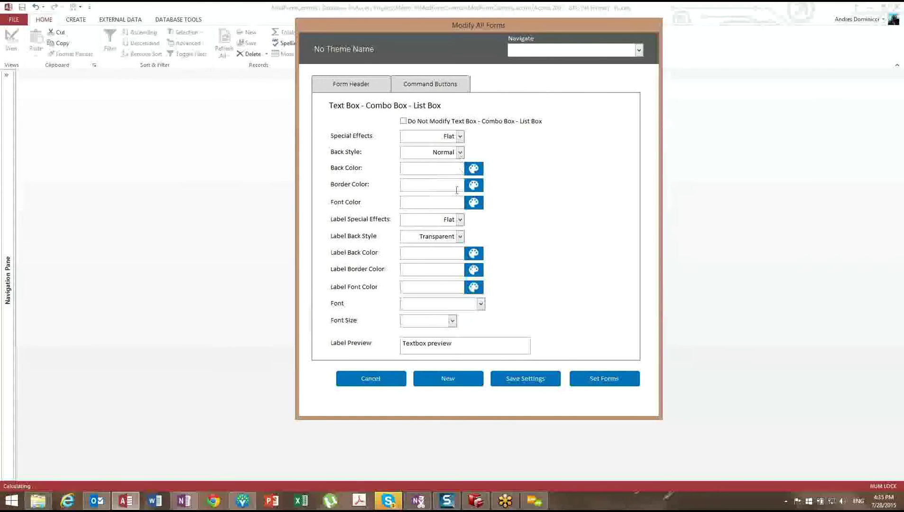
Set the text box special effect to Flat instead of Sunken
click(352, 347)
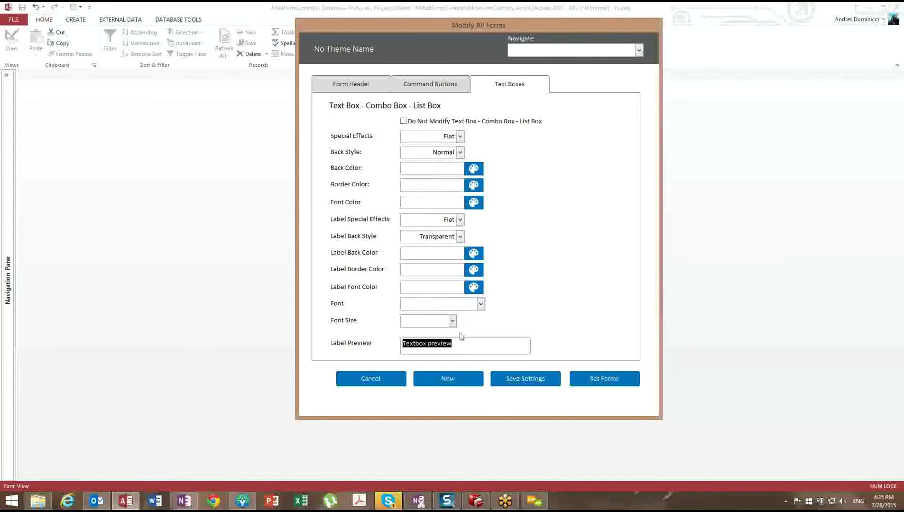
click(460, 137)
click(418, 165)
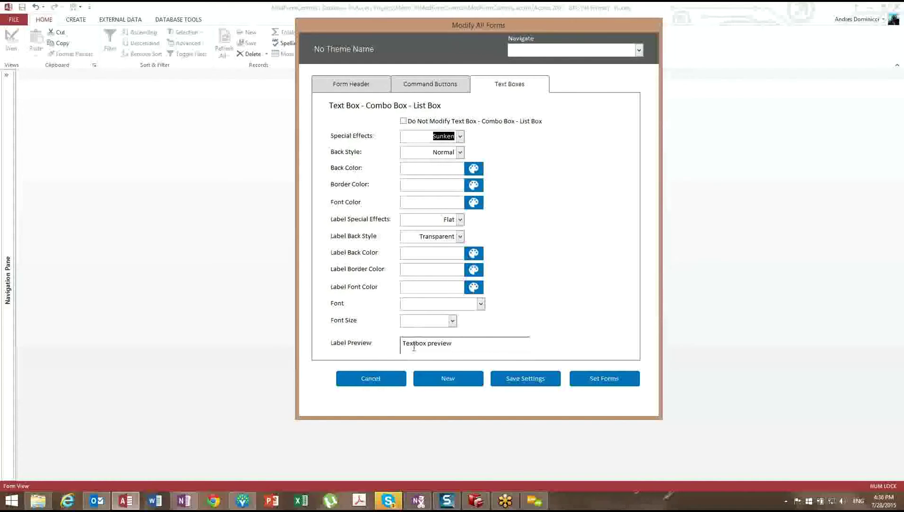
click(463, 137)
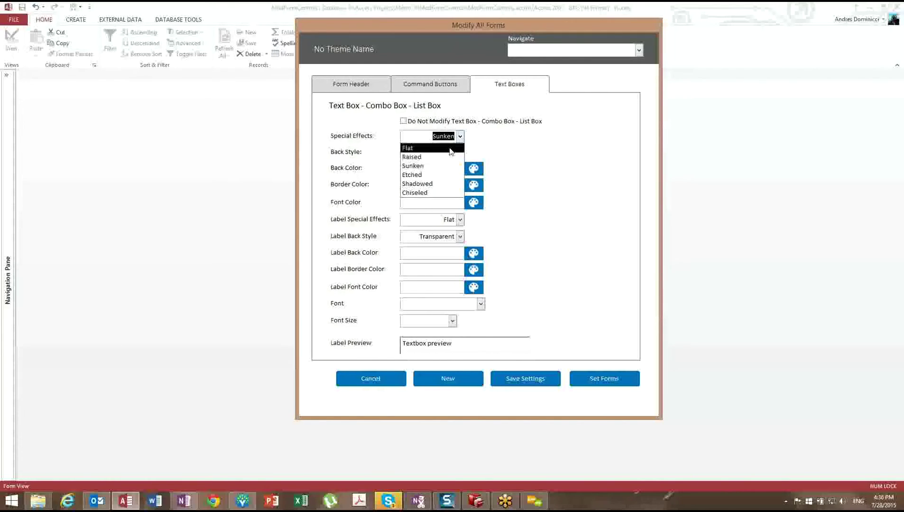
click(450, 148)
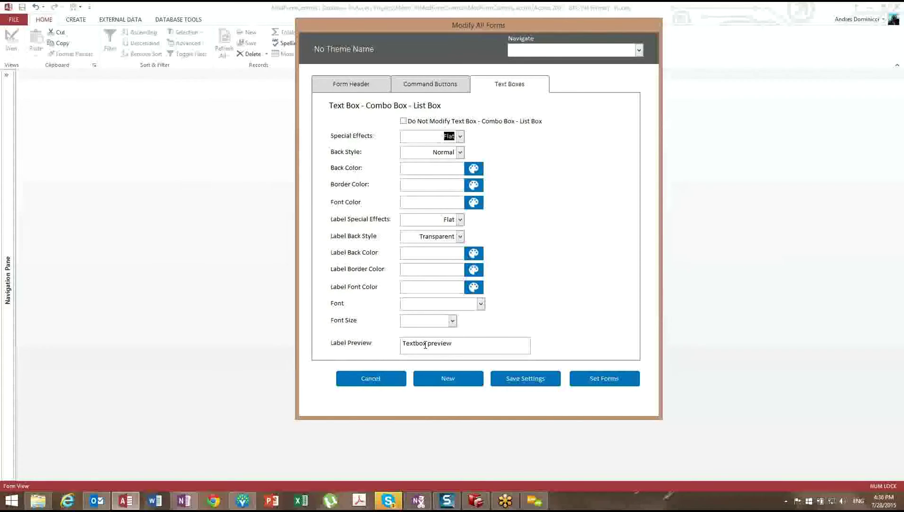
Set the text box font to Calibri, size 11, by typing 'cal'
click(461, 308)
text(calibri)
key(Return)
Review the command button back colour, then save the settings as the theme 'Our WSI Theme Template'
click(442, 88)
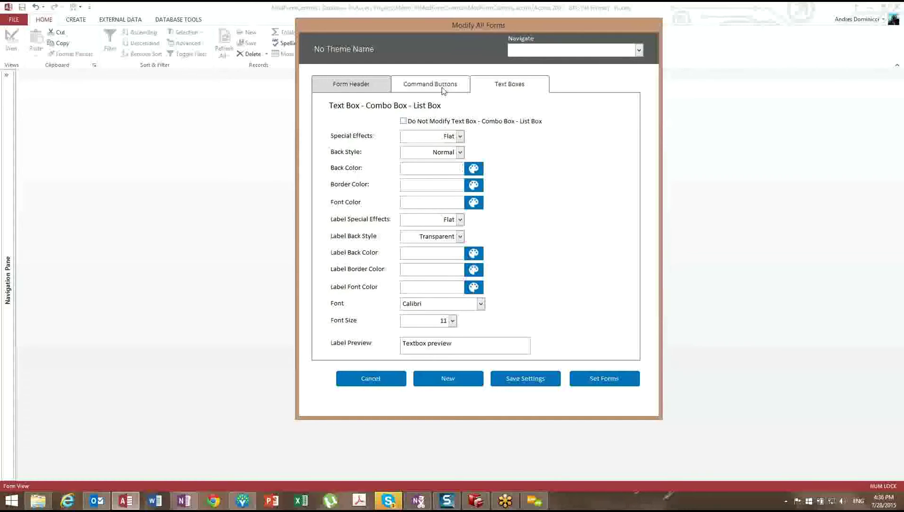
click(351, 84)
click(462, 90)
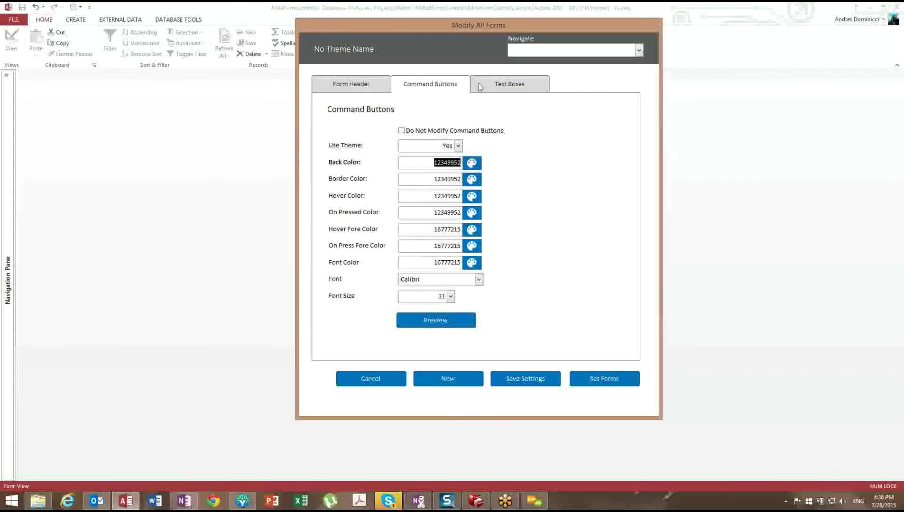
click(506, 85)
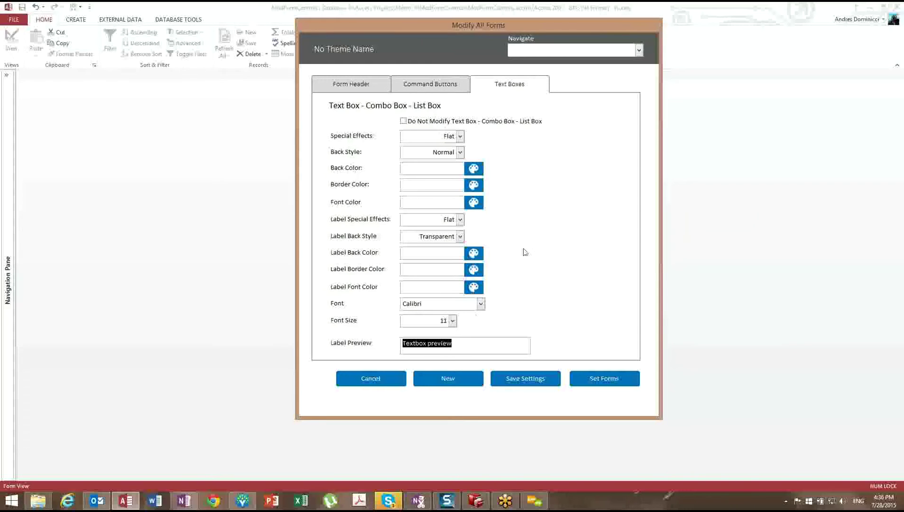
click(539, 382)
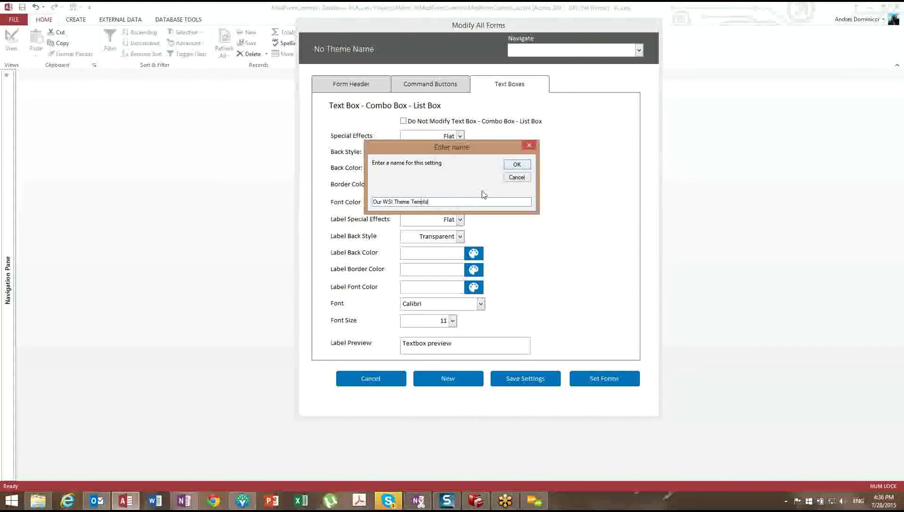
click(518, 164)
Load Our WSI Theme Template and tick Open First Form in Collection to Show Changes under Form Header
click(639, 50)
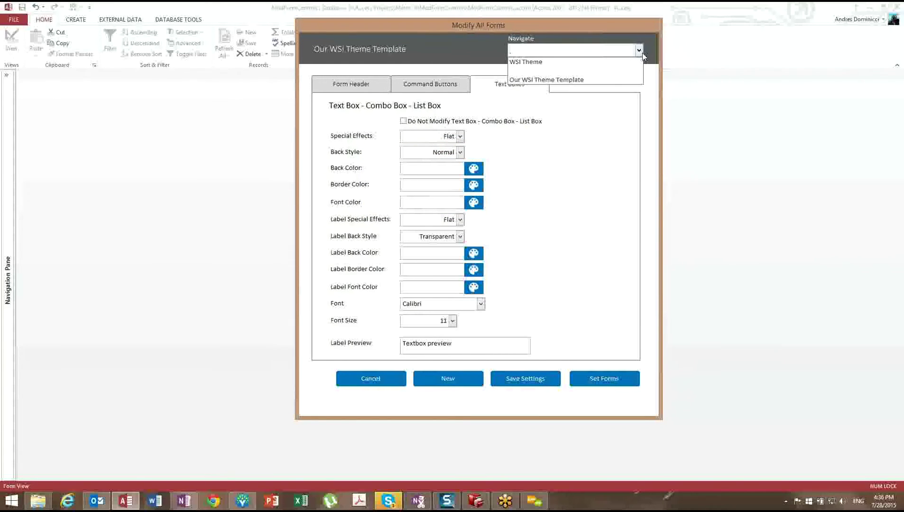
click(578, 80)
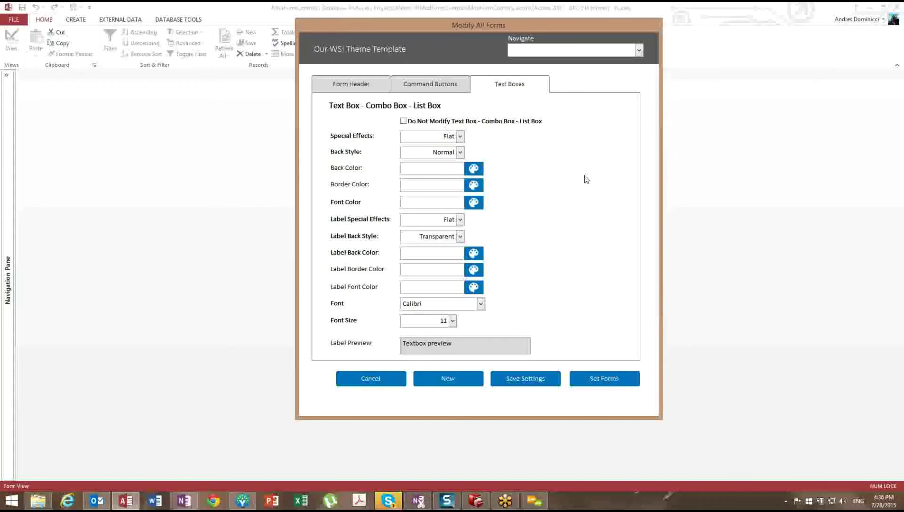
click(592, 379)
click(354, 85)
click(363, 338)
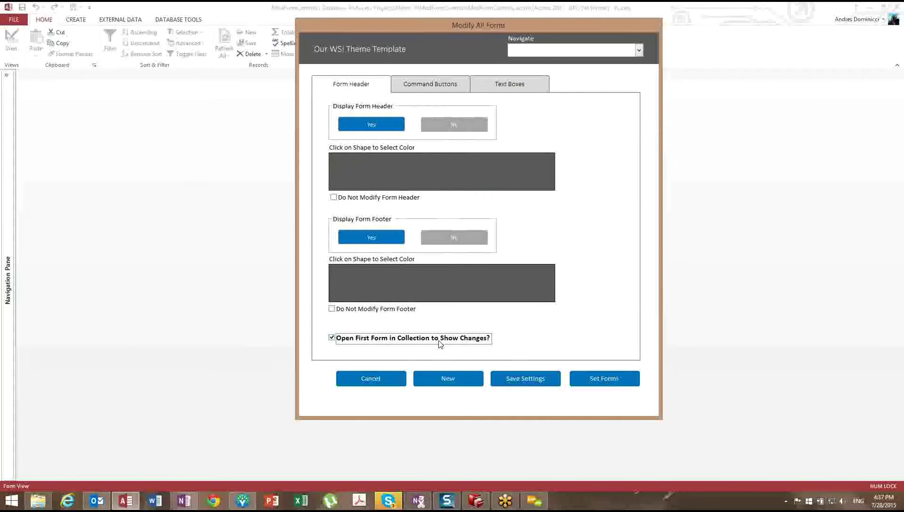
Apply the theme with Set Forms and inspect the Contacts form's Last Name, Job Title, phone and Company fields
click(604, 379)
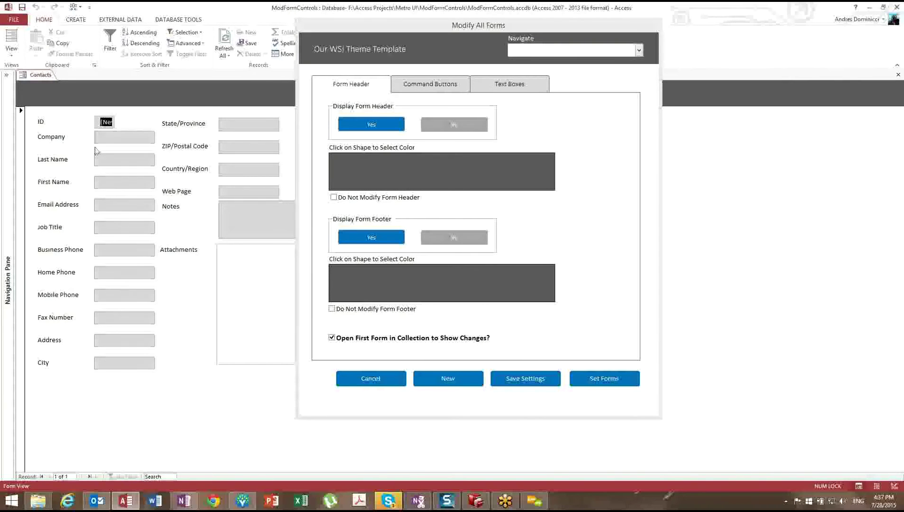
drag(376, 31, 594, 25)
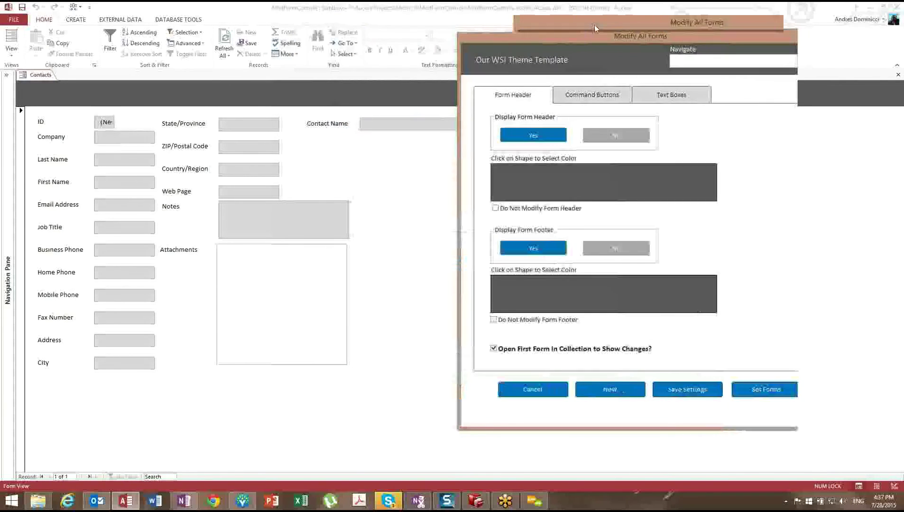
click(130, 135)
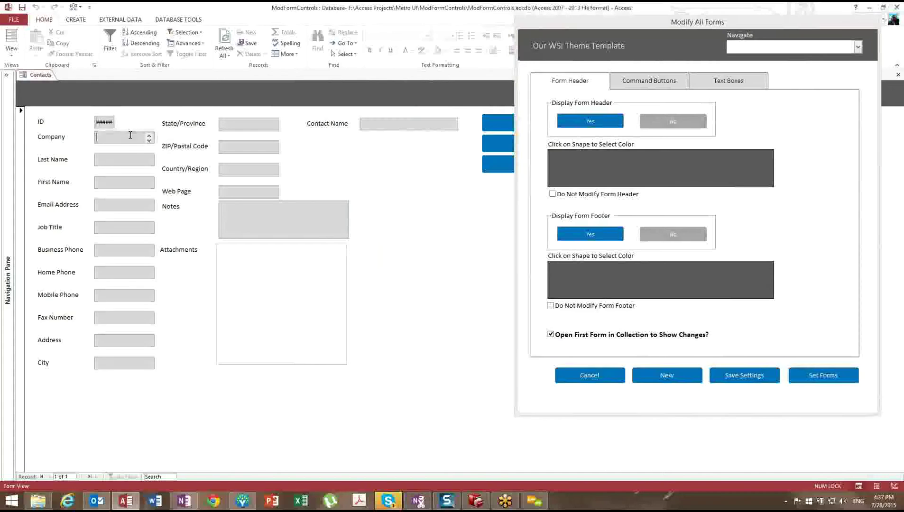
click(134, 161)
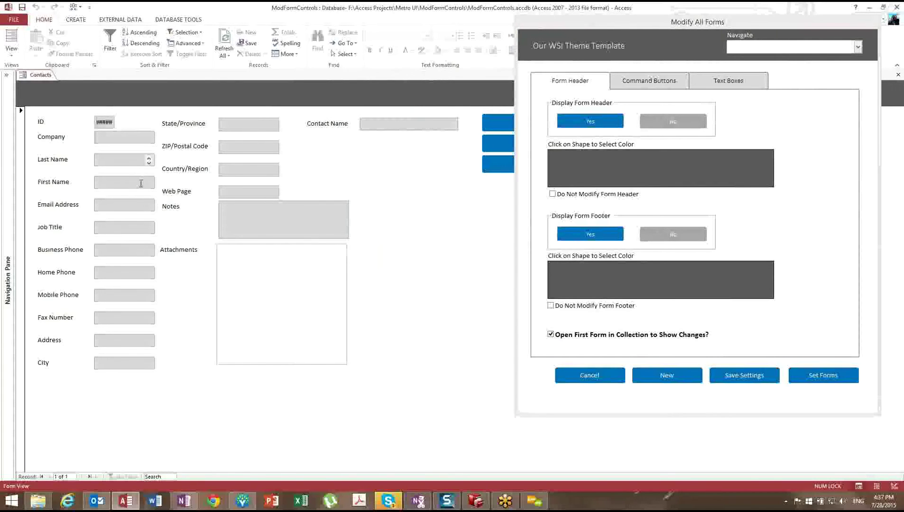
click(145, 223)
click(142, 250)
click(146, 294)
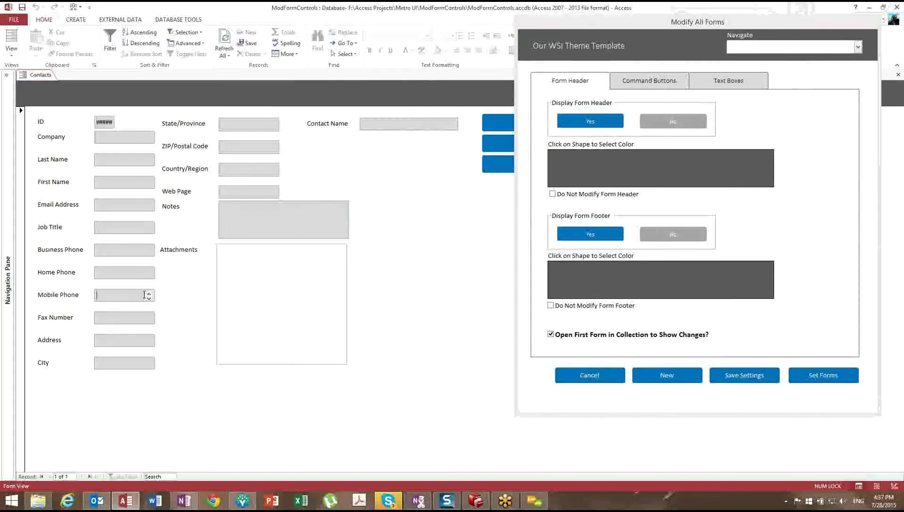
click(147, 317)
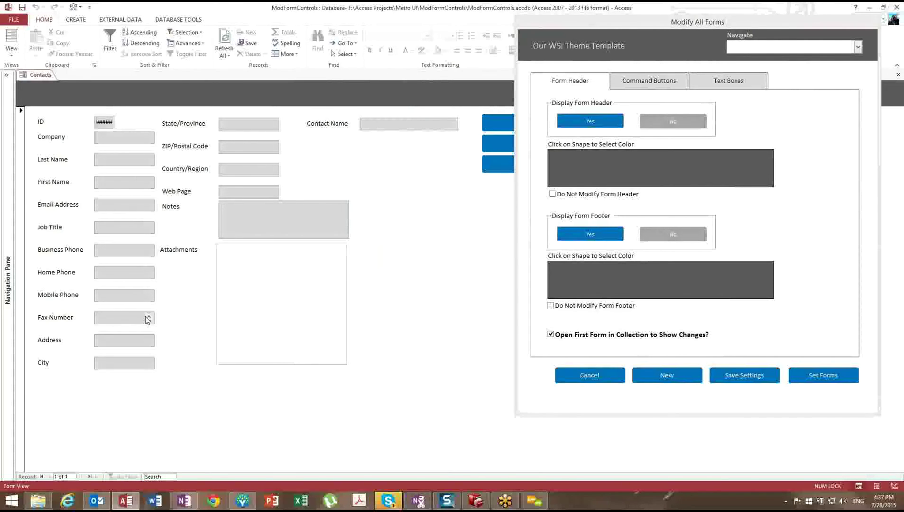
click(140, 136)
drag(609, 21, 442, 34)
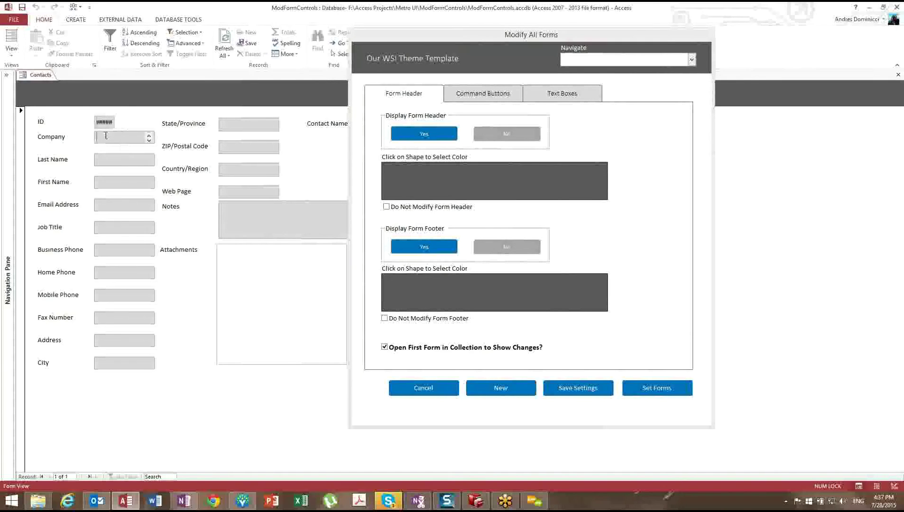
Close the Contacts form, set the text box back colour to white, and reapply the theme with Set Forms
right_click(43, 75)
click(51, 92)
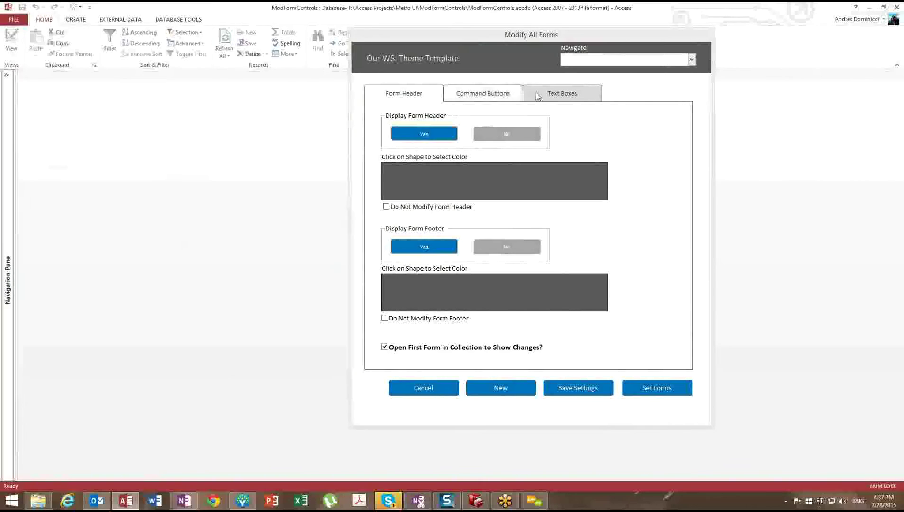
click(562, 94)
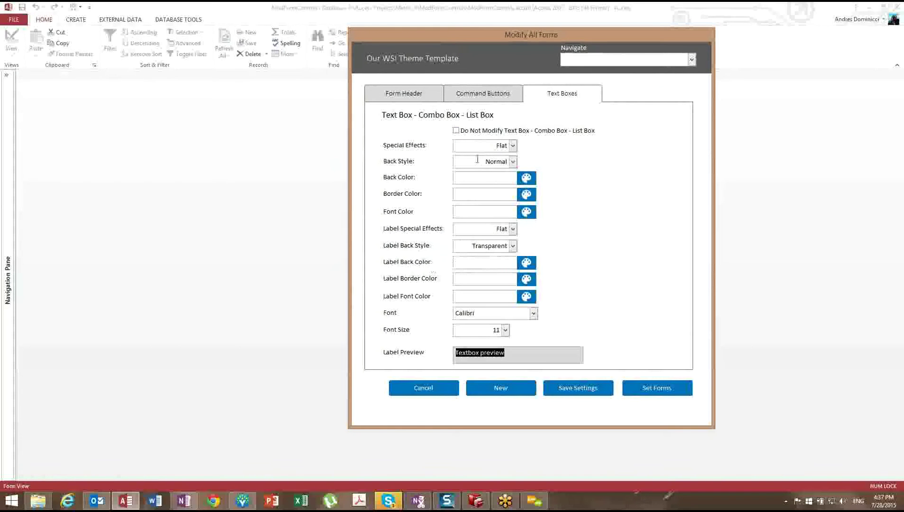
click(534, 182)
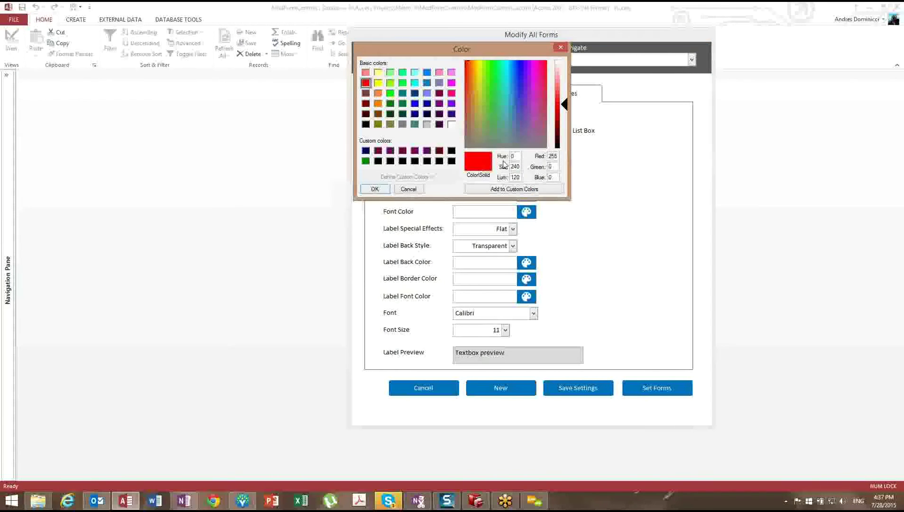
click(451, 124)
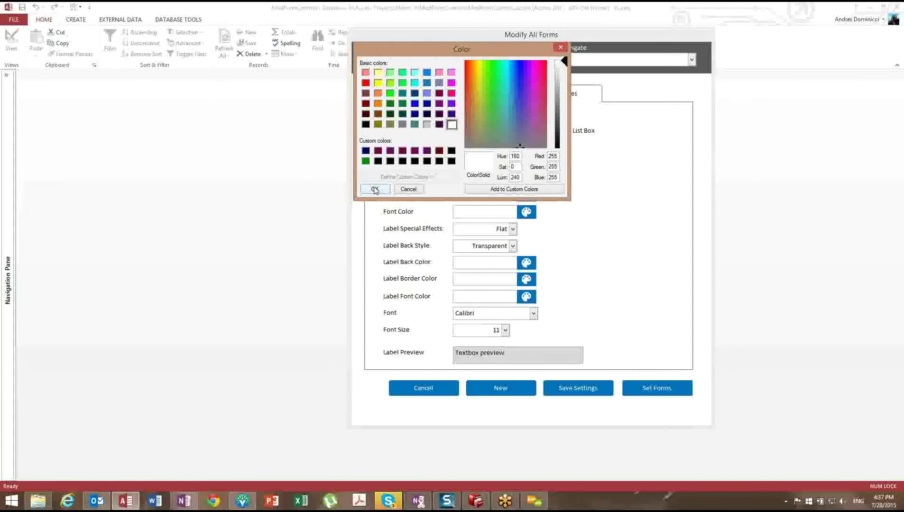
click(375, 188)
click(561, 386)
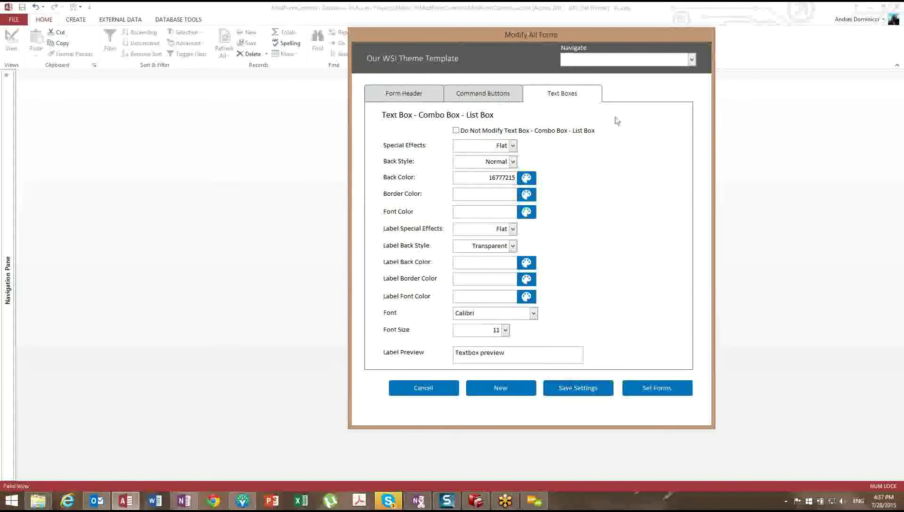
click(645, 388)
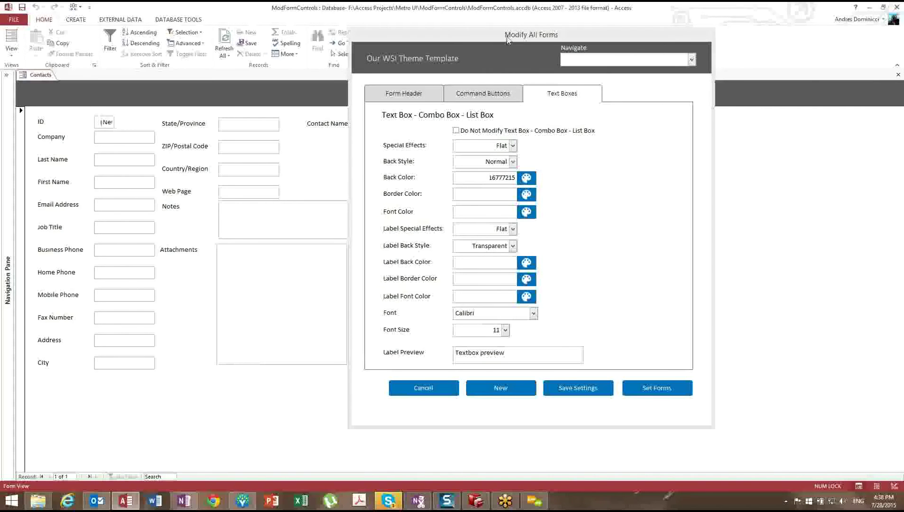
drag(506, 40, 481, 34)
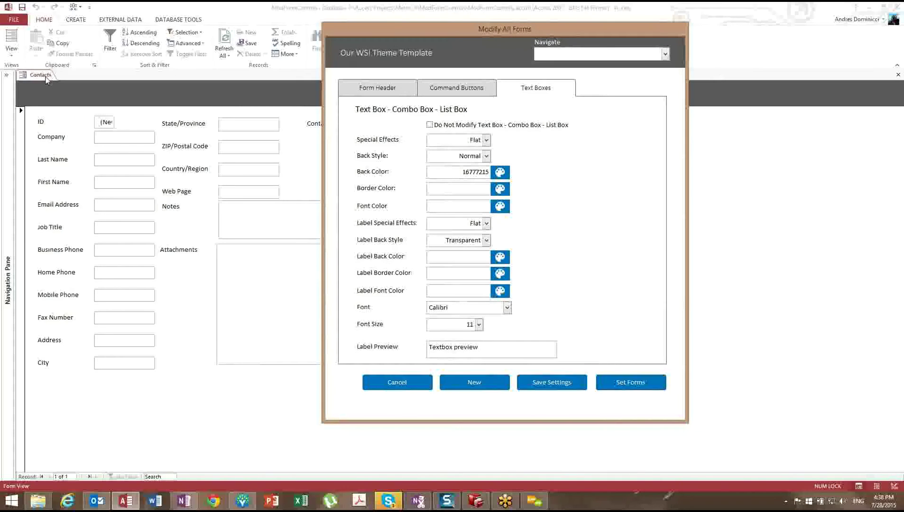